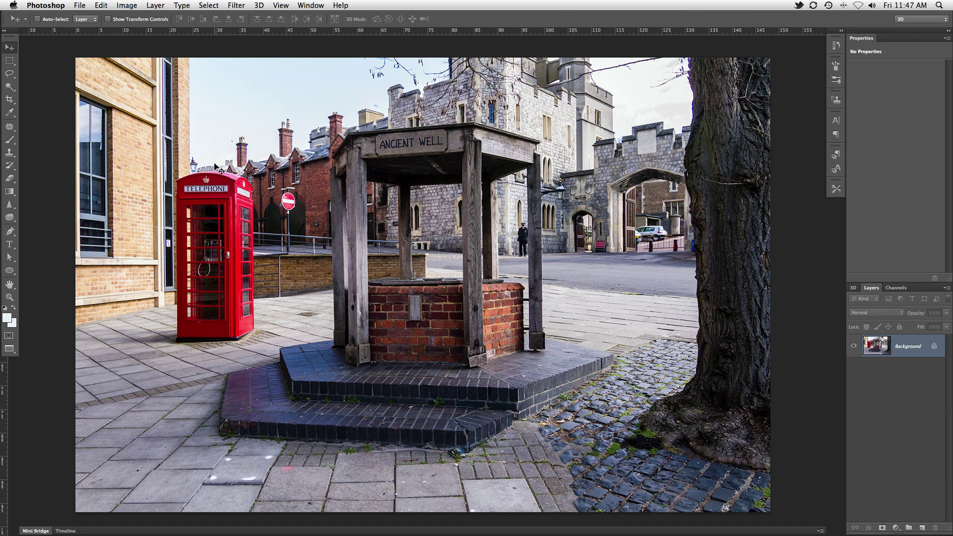
# Open Select > Color Range, move its dialog off the photo, and open its Select list.
pyautogui.click(208, 5)
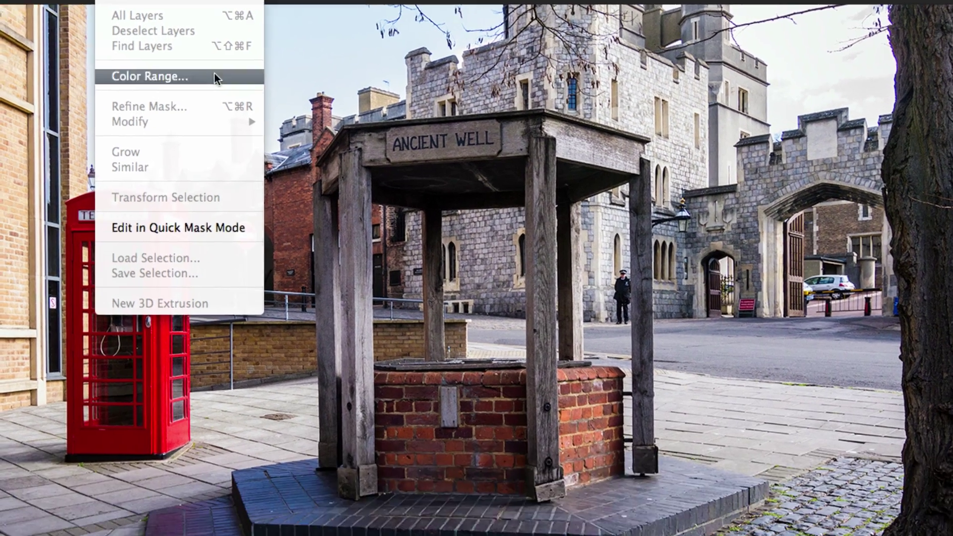
pyautogui.click(209, 164)
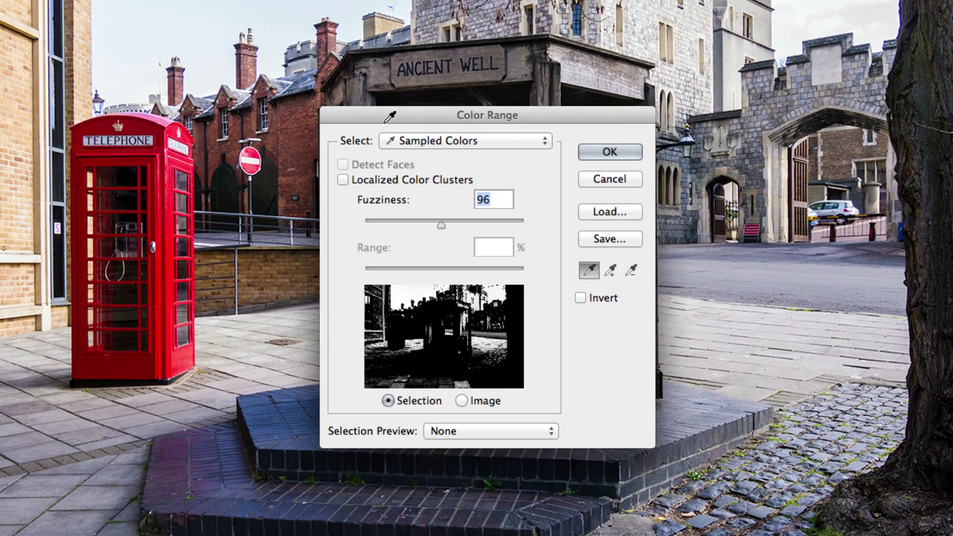
pyautogui.moveTo(389, 117); pyautogui.dragTo(297, 83)
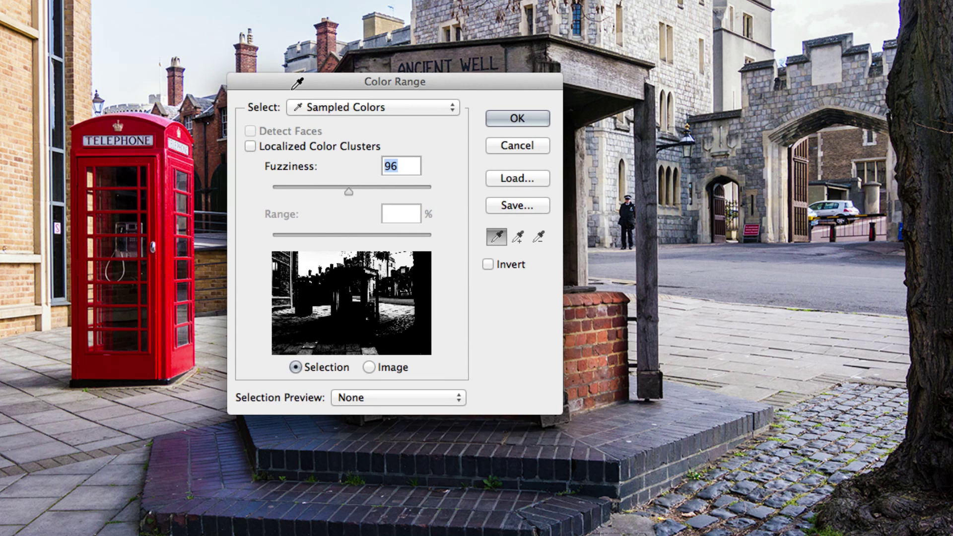
pyautogui.click(326, 109)
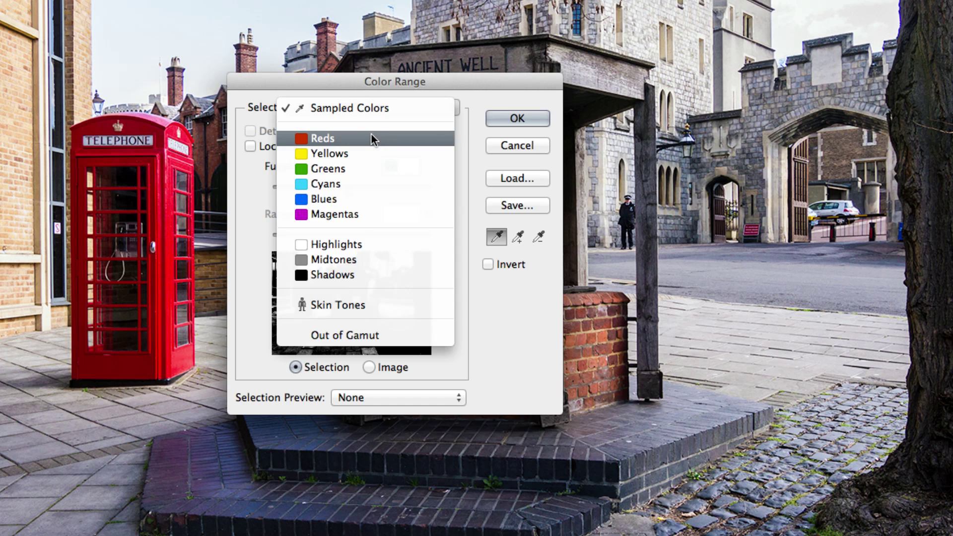
# Set Color Range to select Reds, previewed against a Black Matte.
pyautogui.click(351, 135)
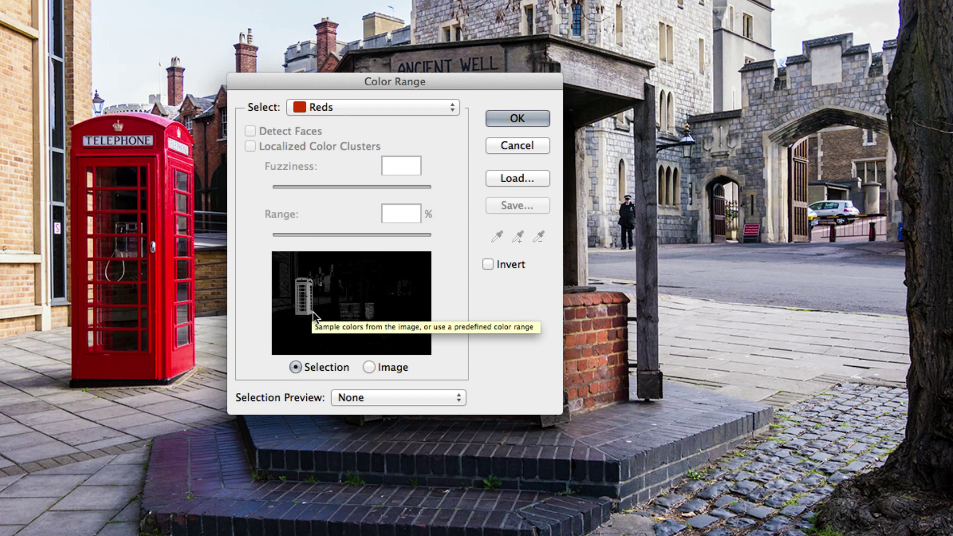
pyautogui.click(373, 398)
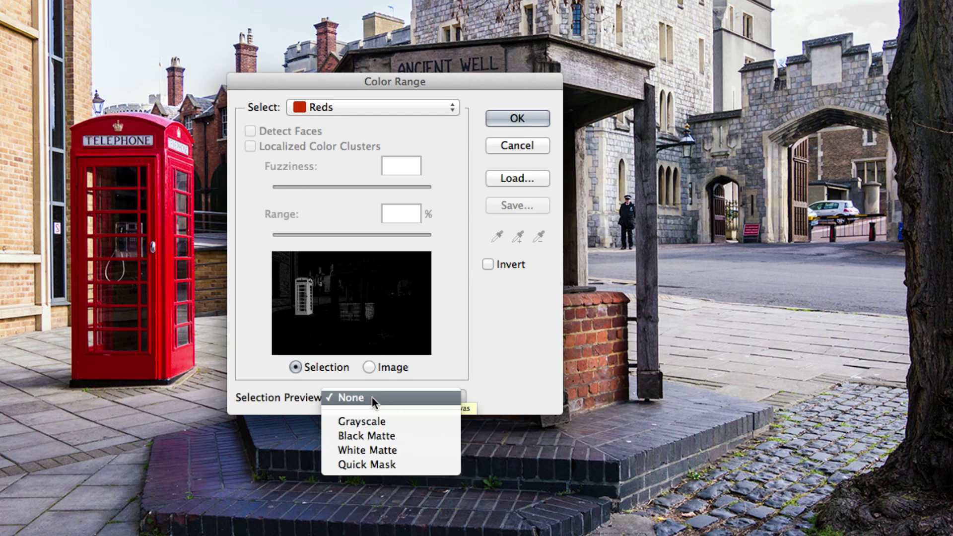
pyautogui.click(372, 435)
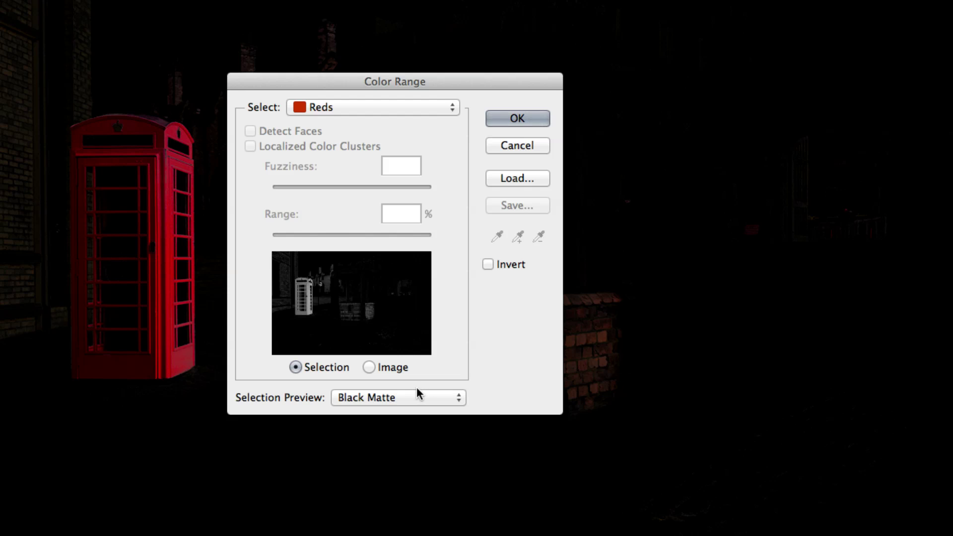
# Switch to Sampled Colors, sample the phone box's red, and raise Fuzziness to 150.
pyautogui.click(330, 107)
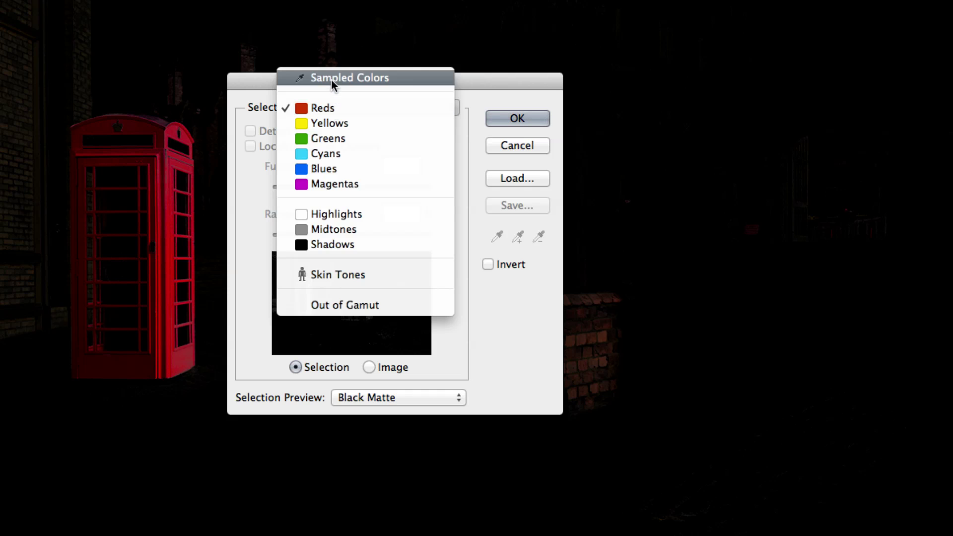
pyautogui.click(332, 78)
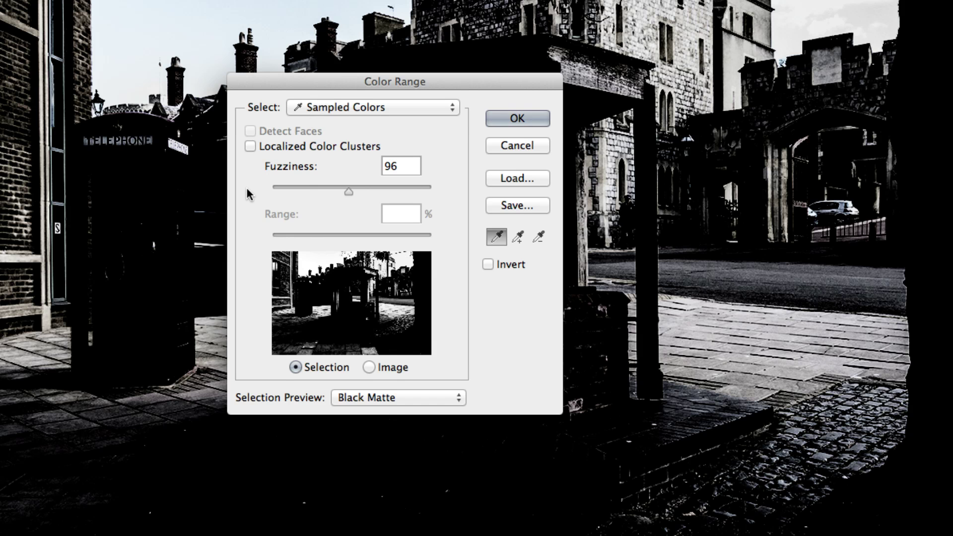
pyautogui.click(160, 189)
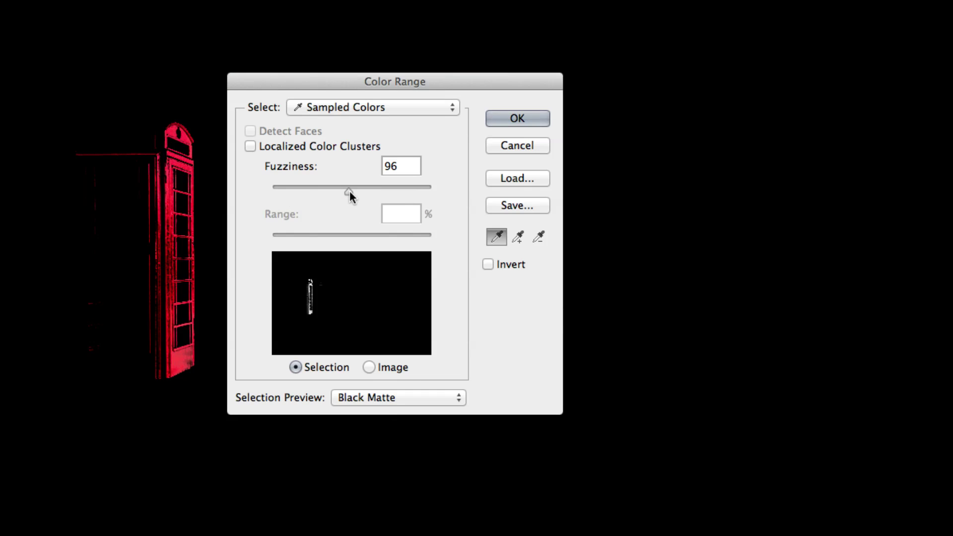
pyautogui.moveTo(349, 190); pyautogui.dragTo(391, 192)
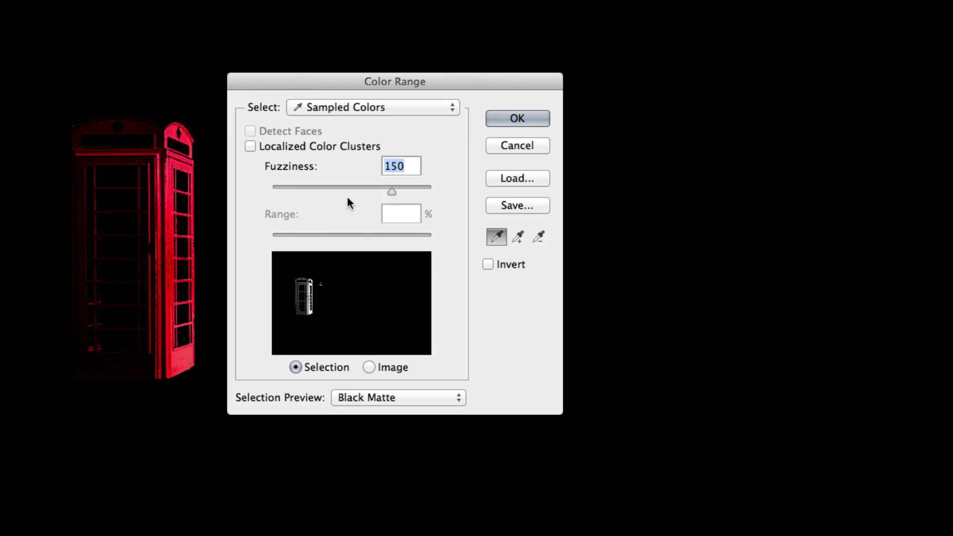
# Add the booth's side, lower-left, roof and right-side reds to the sample, then lower Fuzziness to 57.
pyautogui.keyDown('shift'); pyautogui.click(82, 280); pyautogui.keyUp('shift')
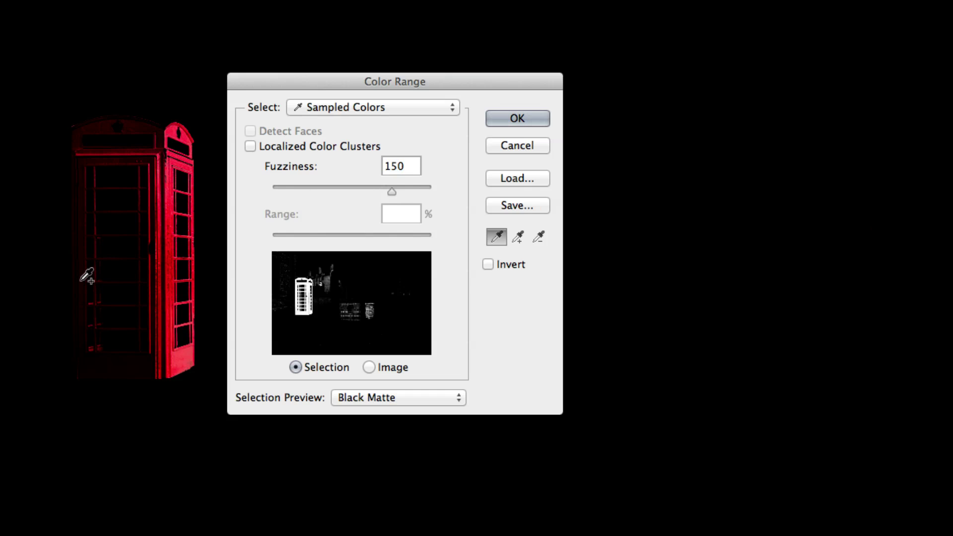
pyautogui.keyDown('shift'); pyautogui.click(84, 363); pyautogui.keyUp('shift')
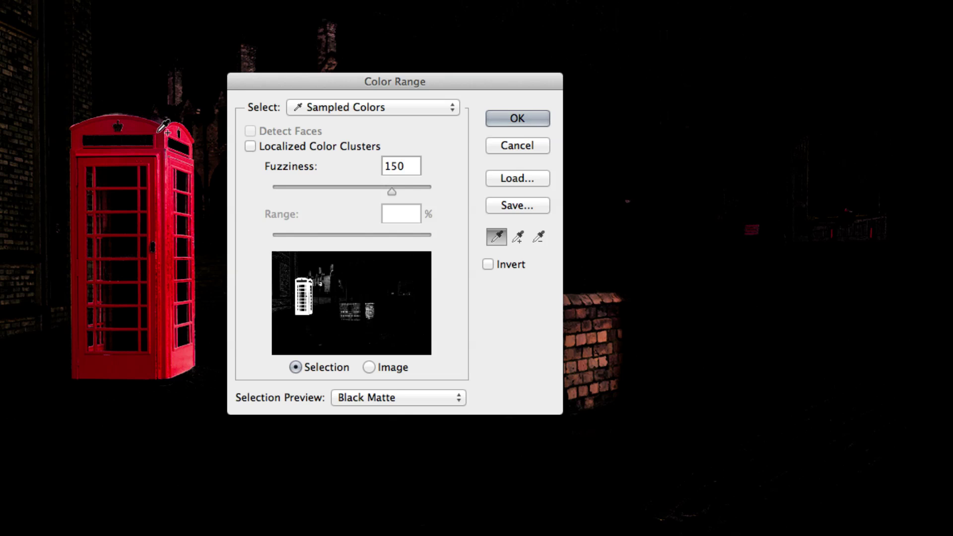
pyautogui.keyDown('shift'); pyautogui.click(159, 117); pyautogui.keyUp('shift')
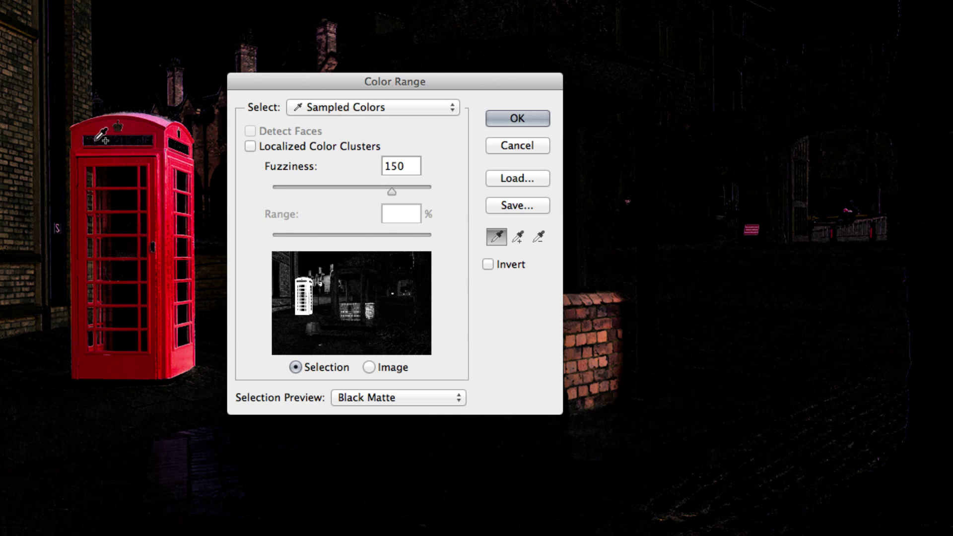
pyautogui.keyDown('shift'); pyautogui.click(170, 257); pyautogui.keyUp('shift')
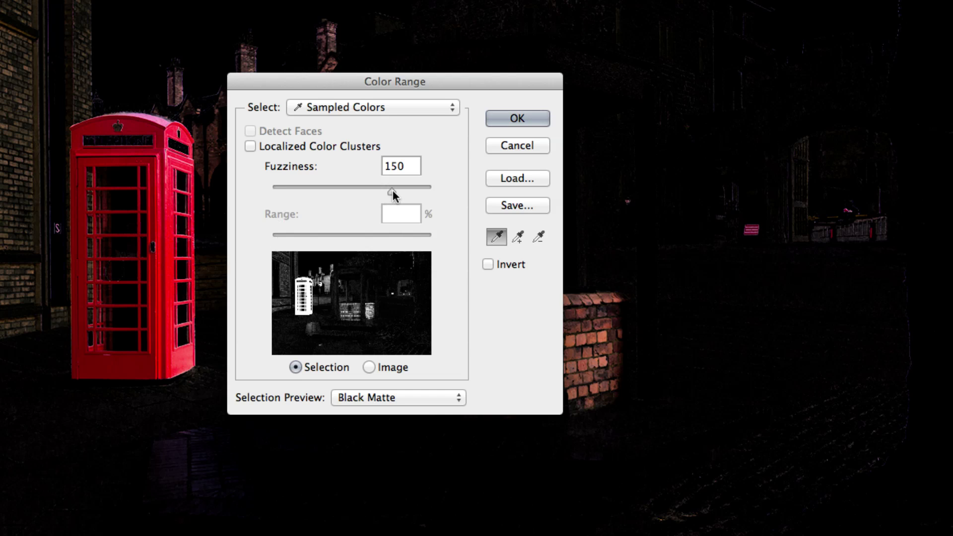
pyautogui.moveTo(391, 190); pyautogui.dragTo(317, 189)
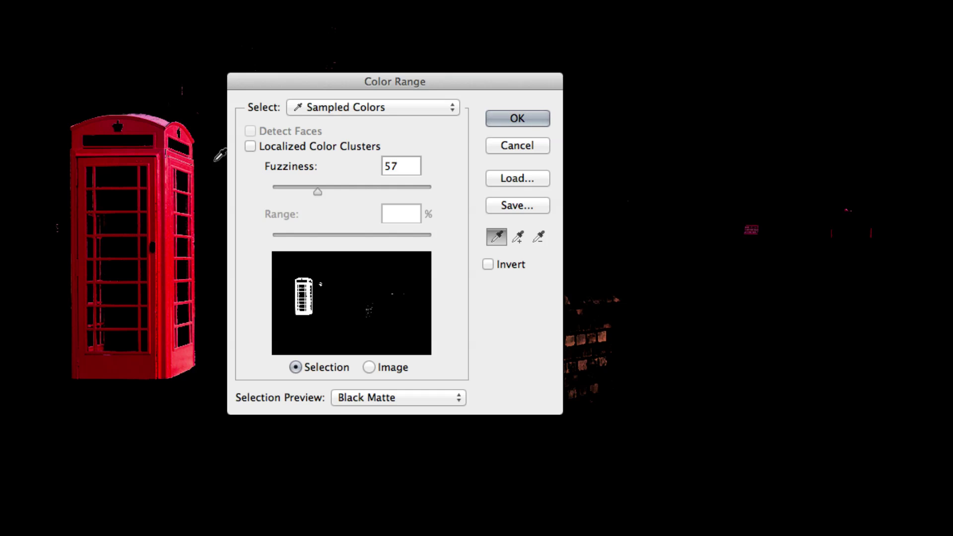
# Enable Localized Color Clusters and narrow the Range slider to 37%.
pyautogui.click(278, 146)
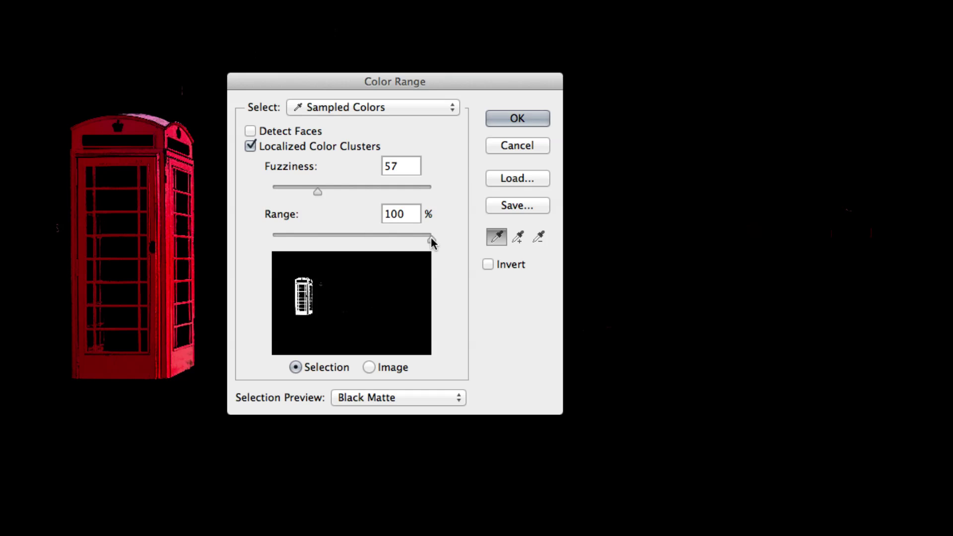
pyautogui.moveTo(430, 236); pyautogui.dragTo(418, 236)
pyautogui.moveTo(352, 235); pyautogui.dragTo(330, 235)
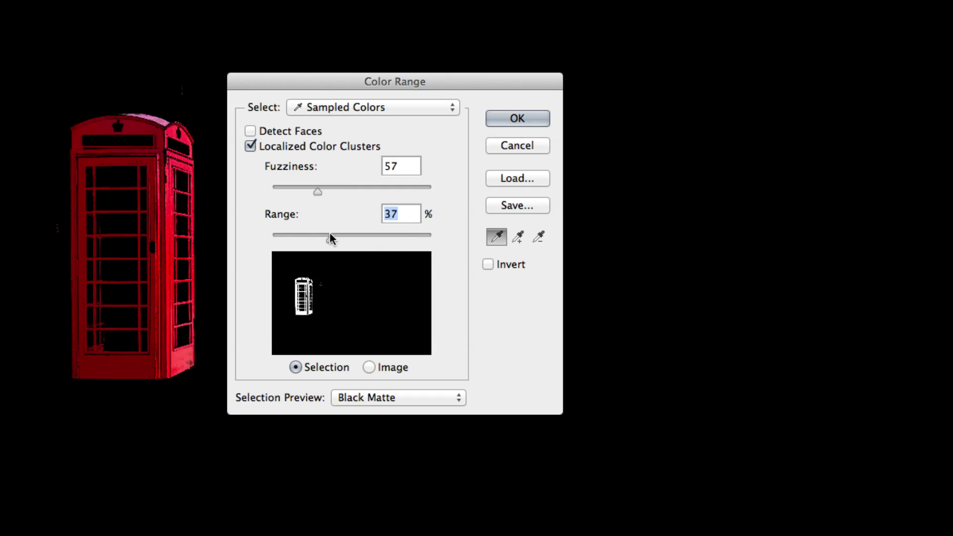
pyautogui.click(139, 130)
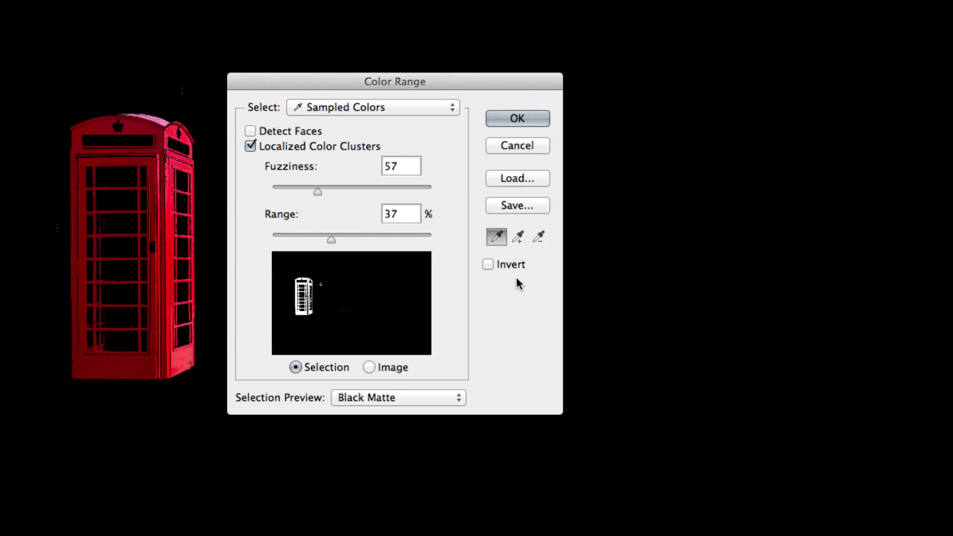
# Invert the Color Range selection to everything except the phone box and confirm it.
pyautogui.click(511, 263)
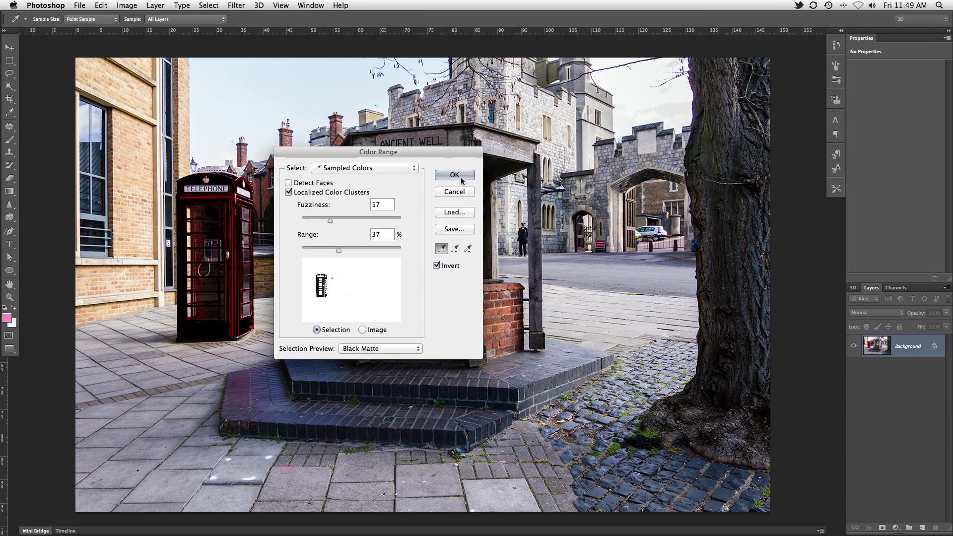
pyautogui.click(517, 118)
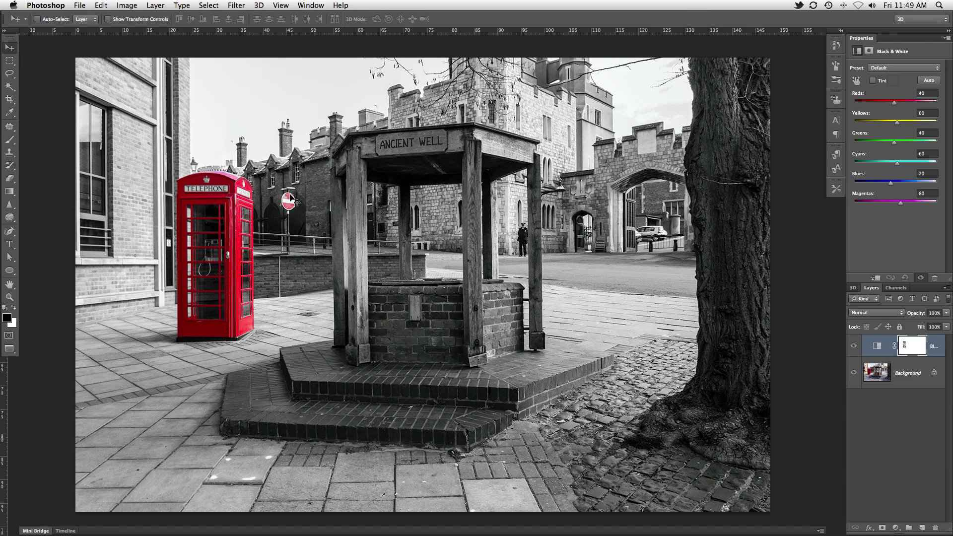
# With a smaller brush, paint white on the mask to turn the red no-entry sign grey.
pyautogui.press('b')
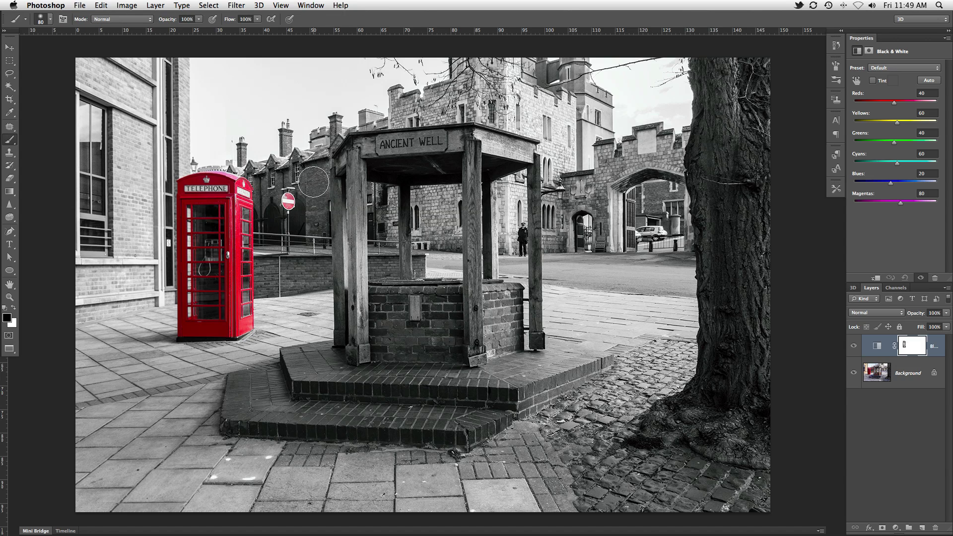
pyautogui.press('[')
pyautogui.press('[')
pyautogui.press('[')
pyautogui.press('x')
pyautogui.moveTo(290, 193); pyautogui.dragTo(291, 203)
# Paint black with a size-40 brush along the phone box's right edge to restore its colour.
pyautogui.press('x')
pyautogui.press('[')
pyautogui.moveTo(232, 205); pyautogui.dragTo(233, 327)
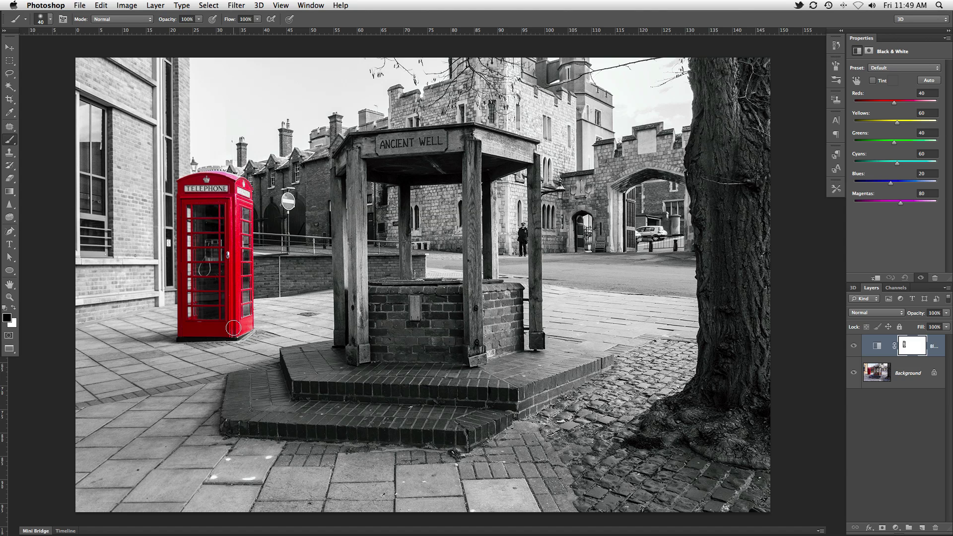